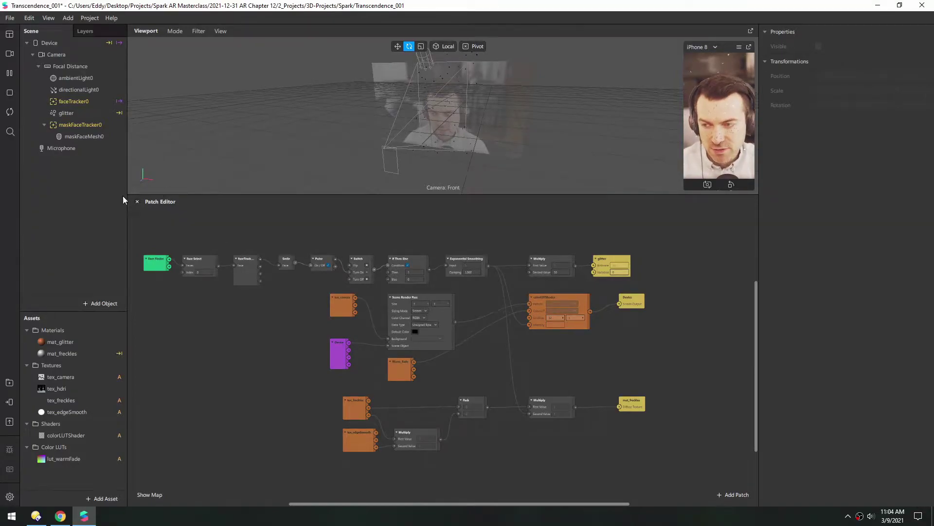
- Uncheck Instagram under Experiences in Project Properties so only Facebook stays enabled
right_click(77, 185)
mouse_move(149, 193)
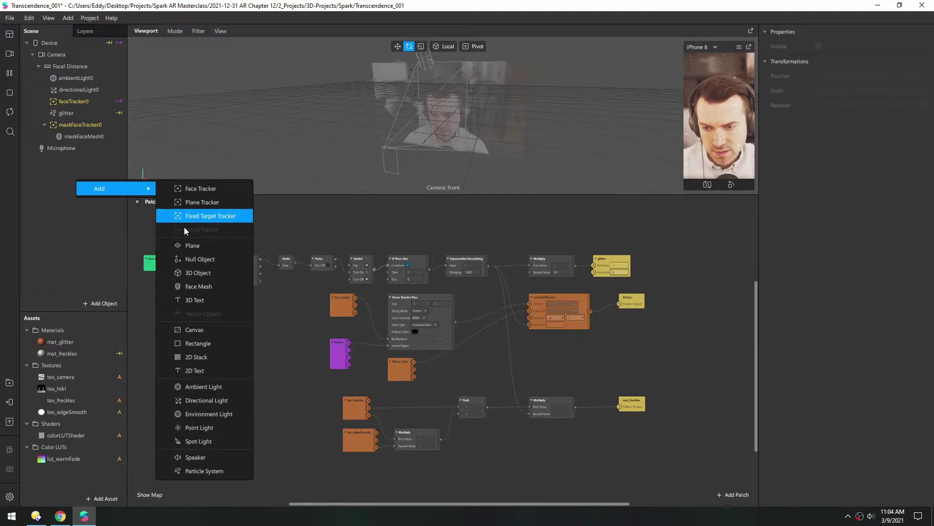
click(60, 217)
click(89, 18)
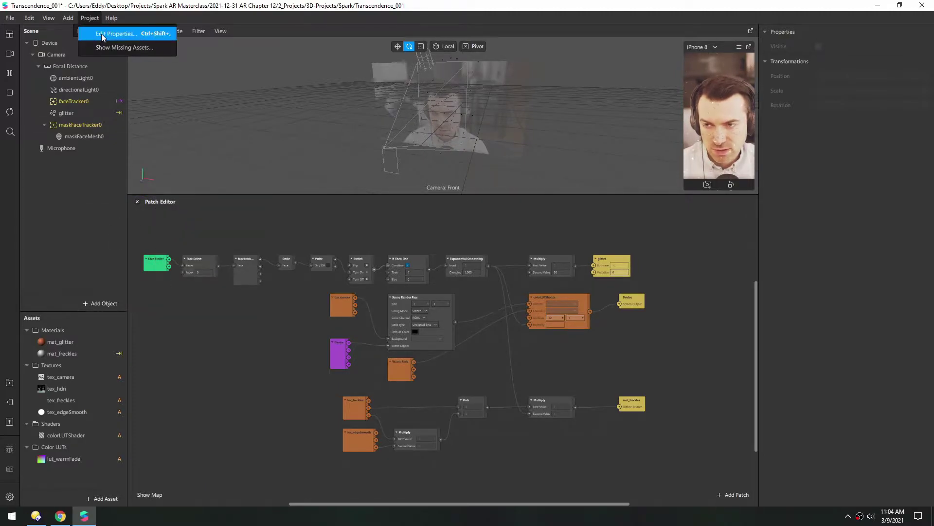
click(104, 35)
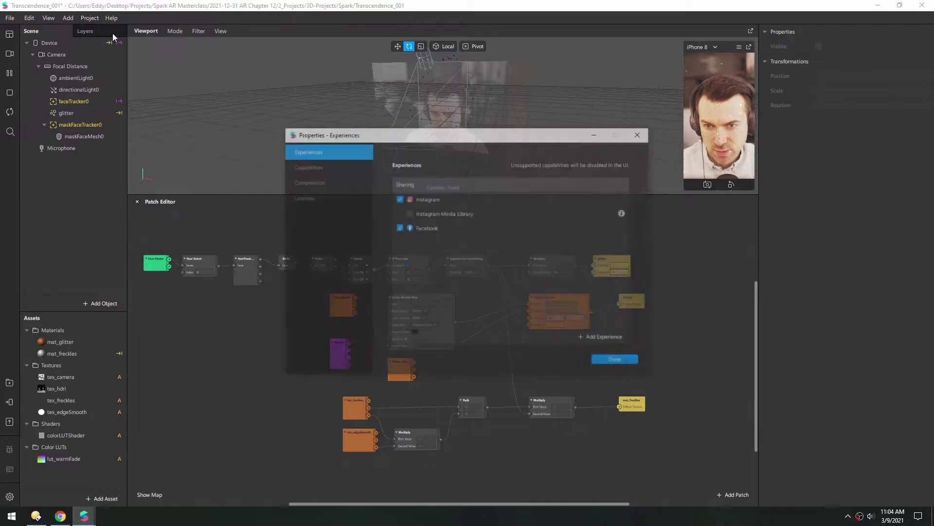
click(399, 198)
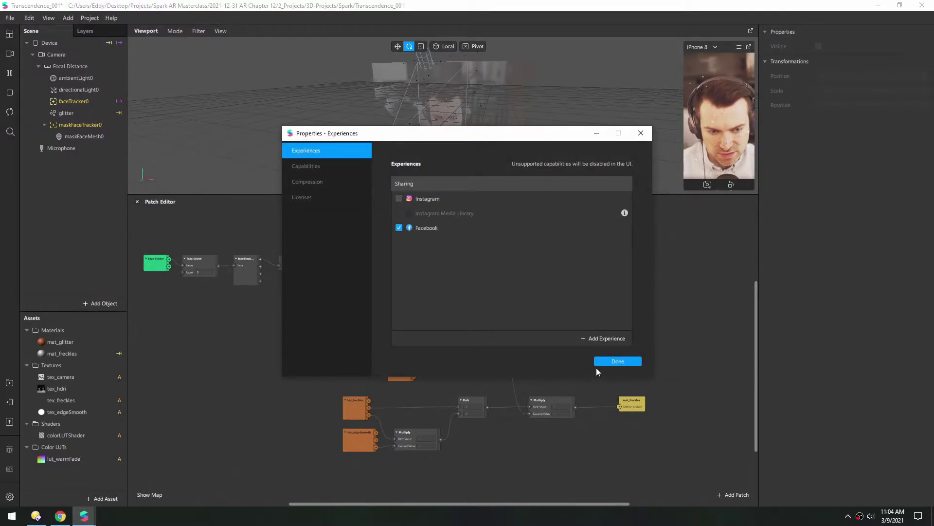
click(619, 361)
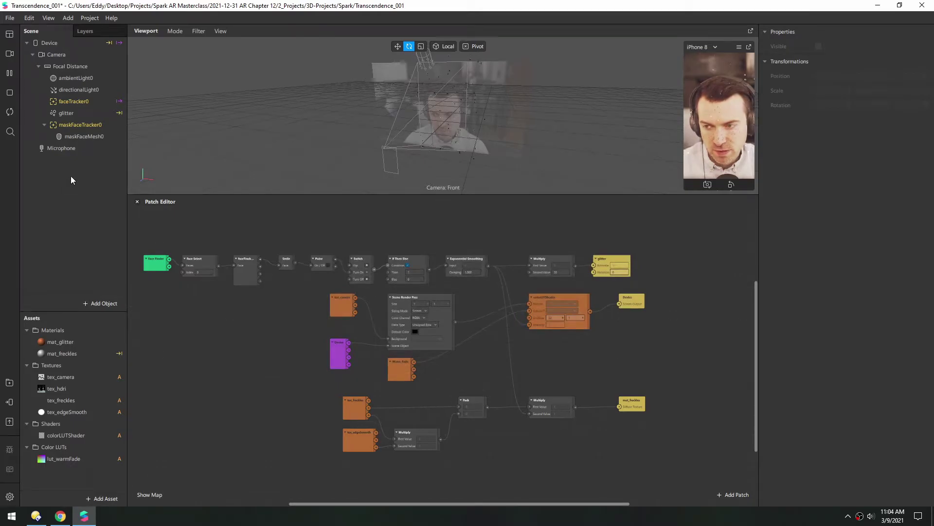
- Add a Hand Tracker to the scene from the Scene panel's Add menu
right_click(71, 180)
mouse_move(136, 183)
click(199, 226)
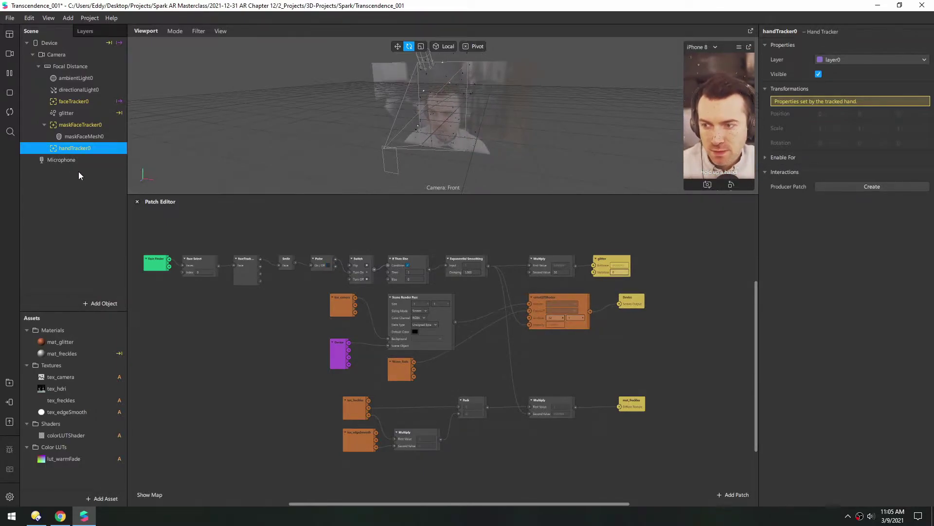
- Duplicate the glitter particle system and nest the copy, glitter0, under handTracker0
click(56, 114)
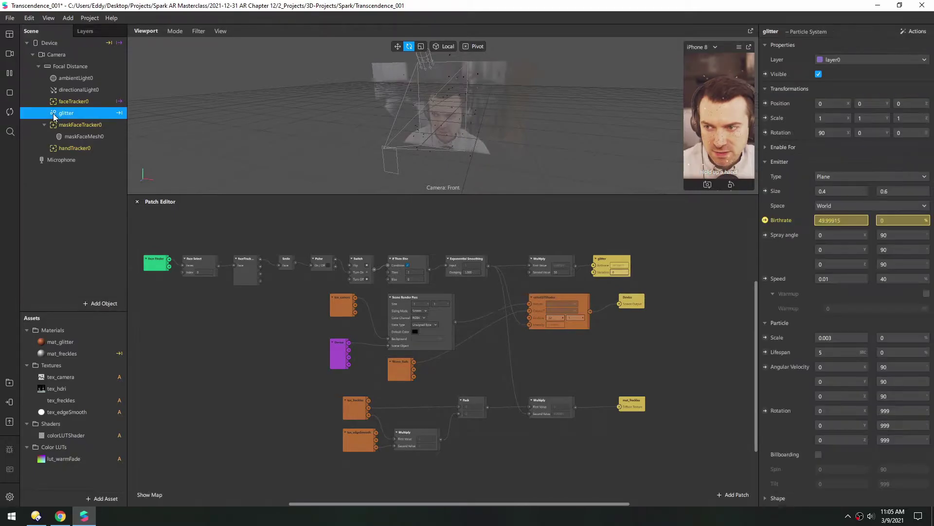
key(ctrl+d)
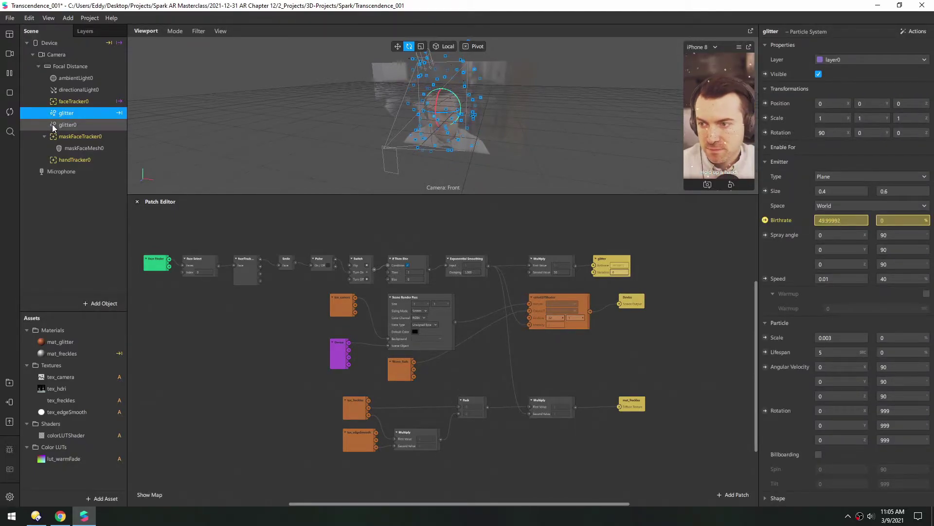
drag(56, 129, 72, 161)
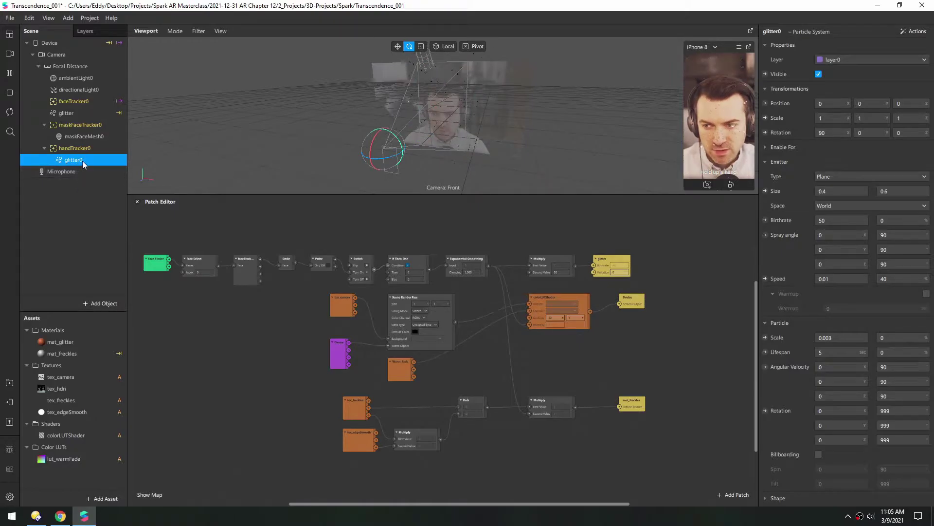
- Set glitter0's Birthrate to 250
click(819, 221)
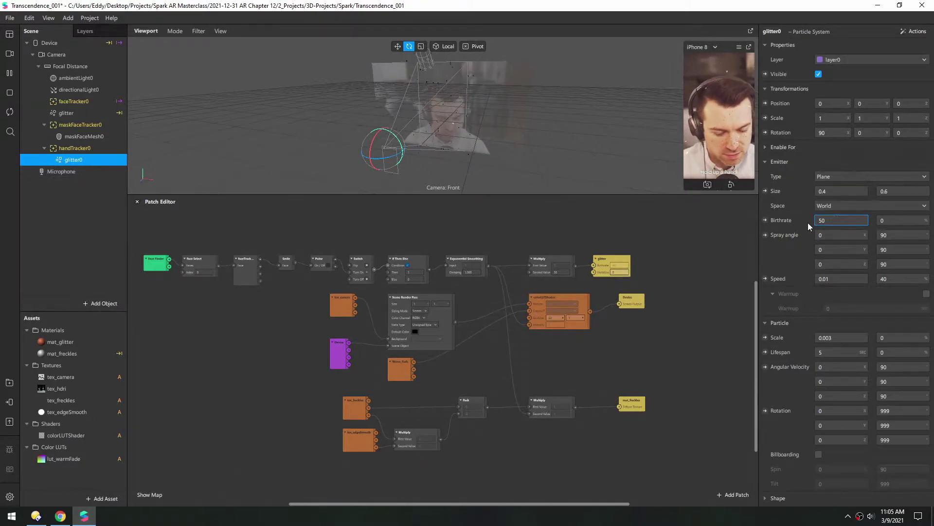
text(2)
key(Return)
- Switch glitter0's emitter type to Ring with radius values 0 and 0.05
click(826, 178)
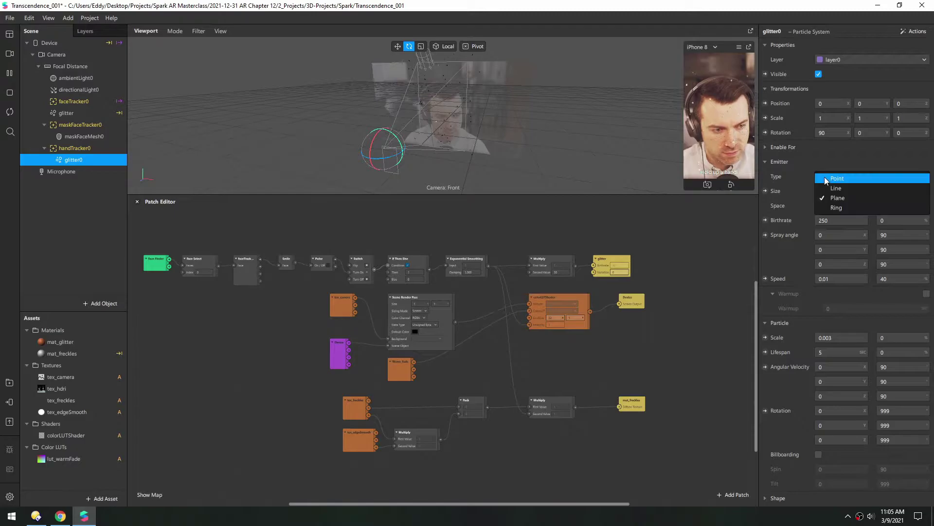
click(839, 208)
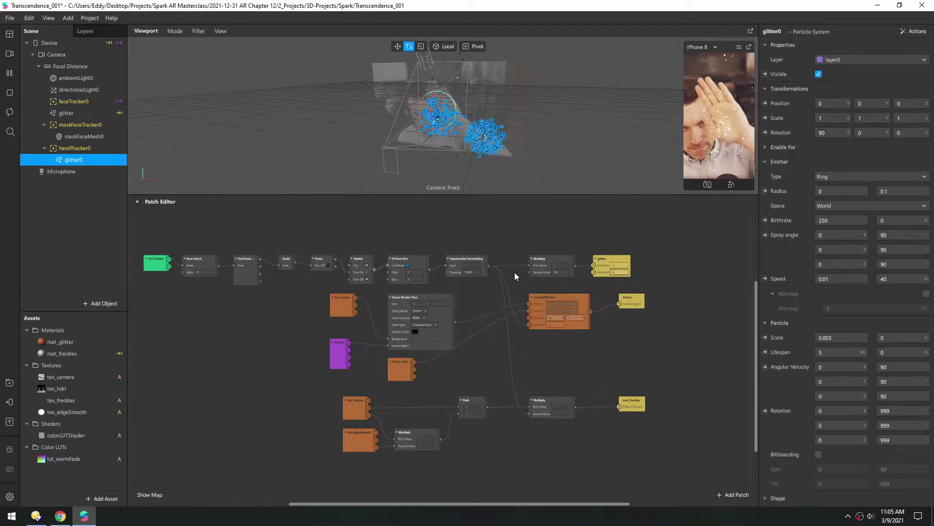
click(899, 190)
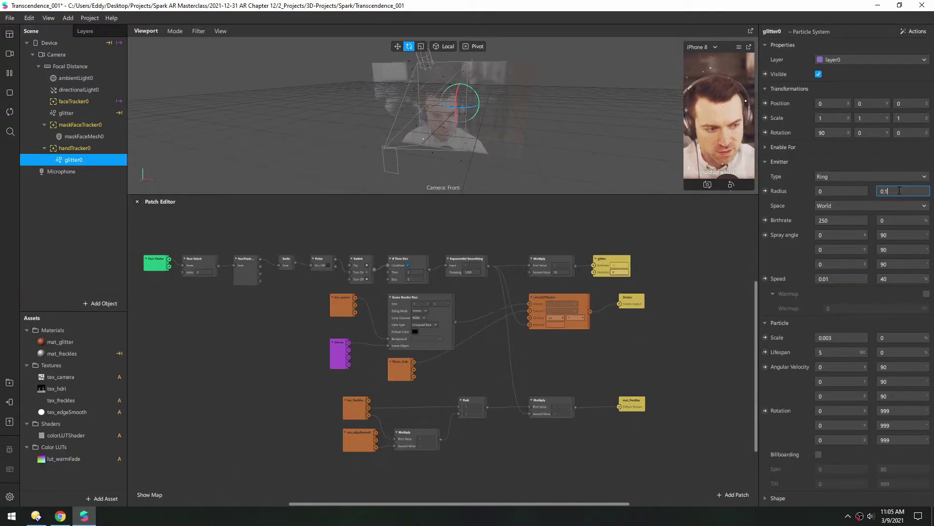
text(05)
key(Return)
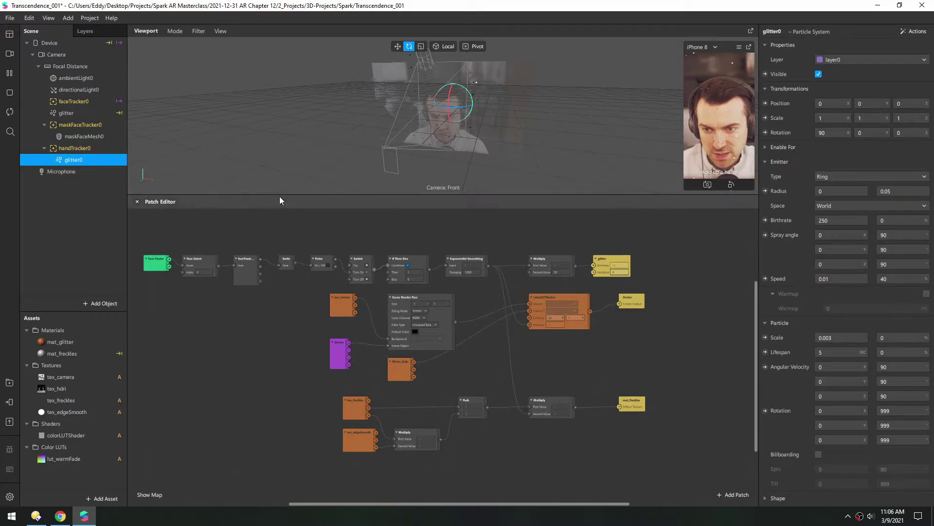
- Bring handTracker0 into the Patch Editor as Hand Finder and Hand Select patches
drag(288, 196, 281, 142)
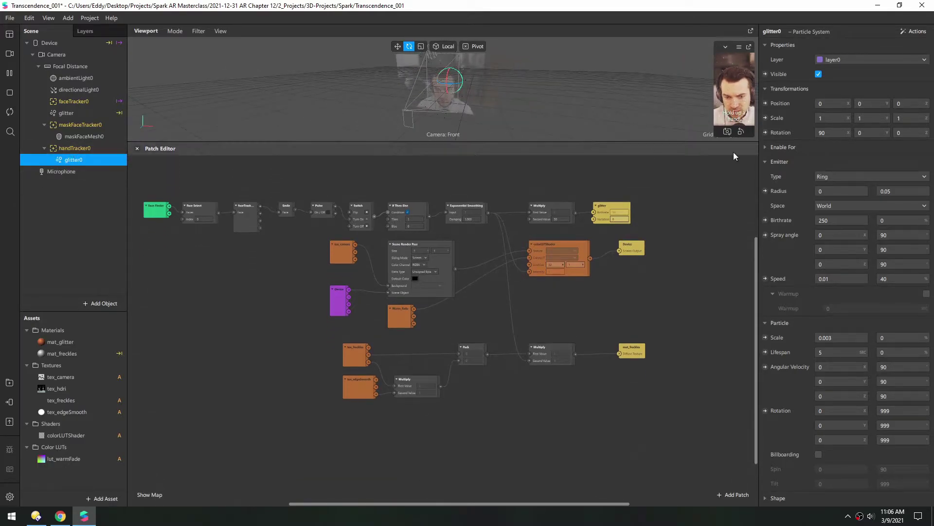
drag(64, 148, 321, 450)
scroll(387, 460, up, 3)
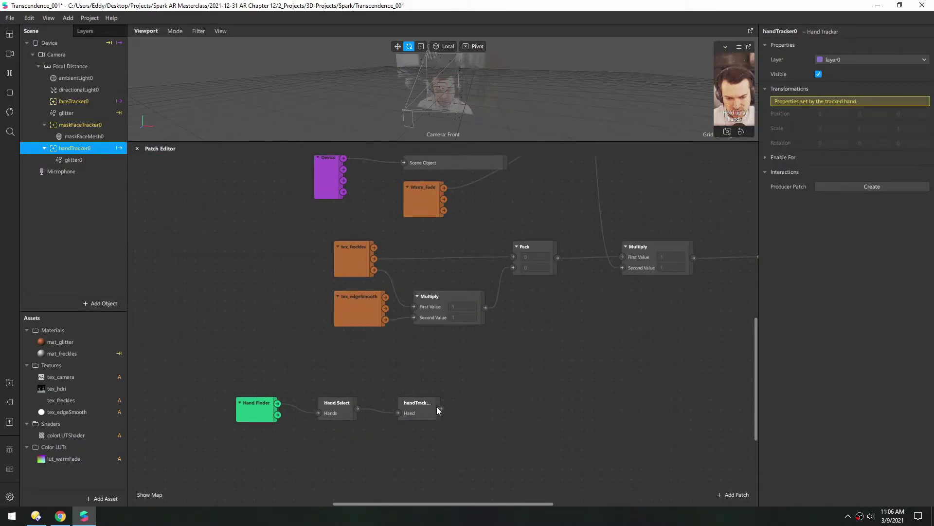
click(436, 406)
drag(419, 405, 407, 407)
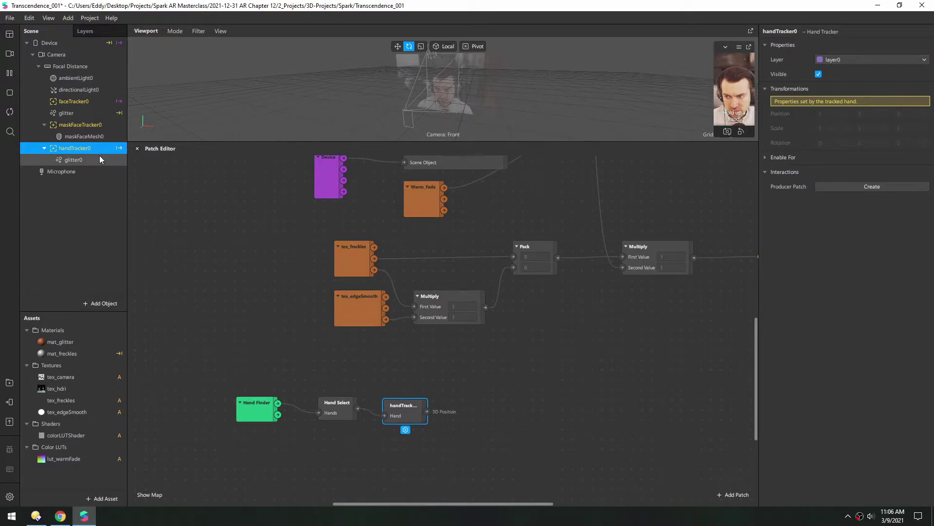
- Move glitter0 to the scene root and wire the hand's 3D Position into glitter0's Position
drag(70, 159, 62, 168)
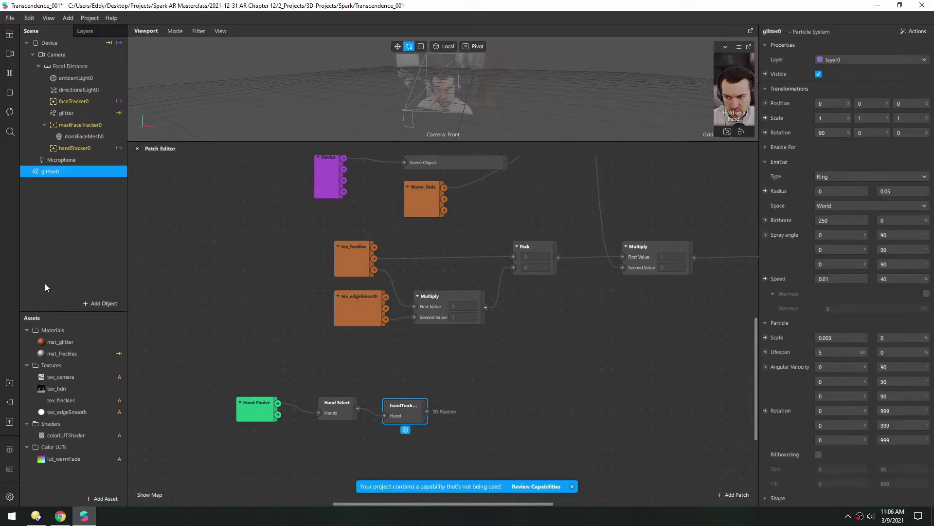
click(765, 103)
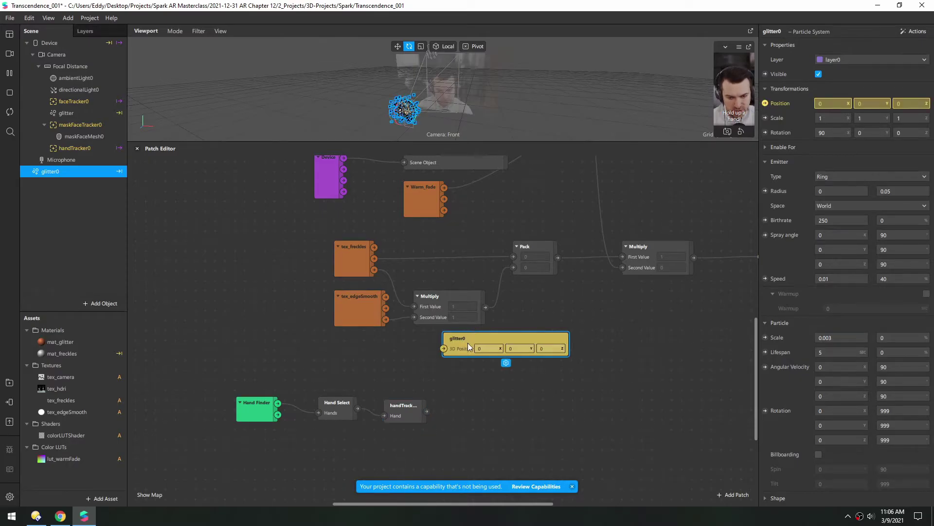
drag(469, 343, 525, 411)
drag(426, 411, 503, 415)
drag(445, 142, 445, 213)
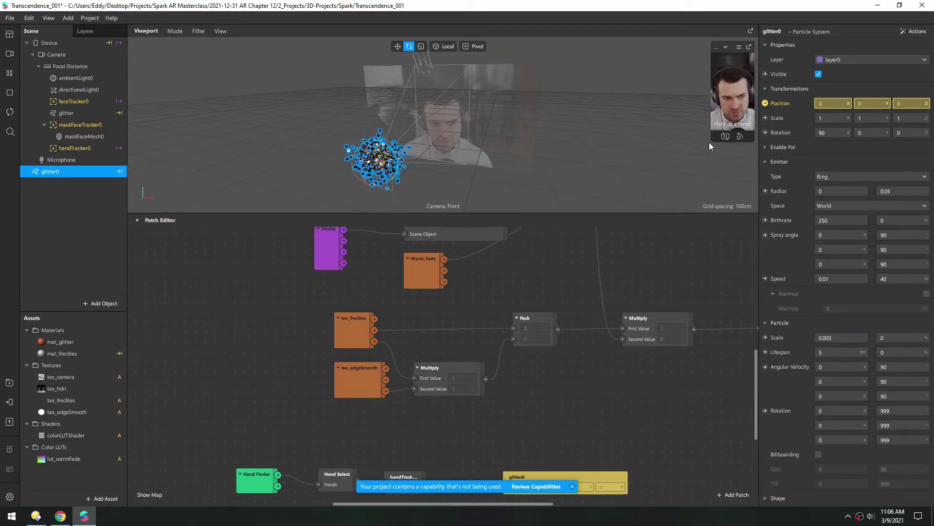
drag(710, 142, 679, 199)
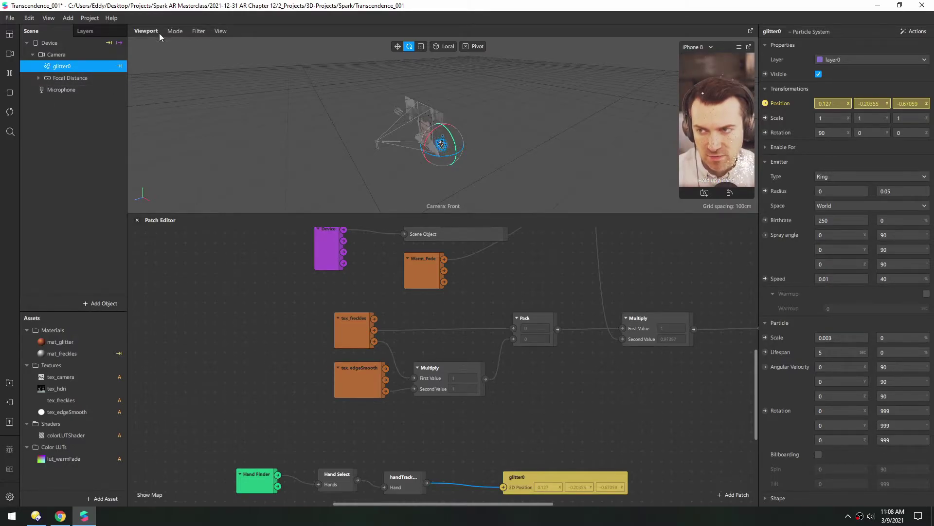
- Reparent glitter0 out of Focal Distance so it sits directly under Camera
drag(51, 71, 51, 145)
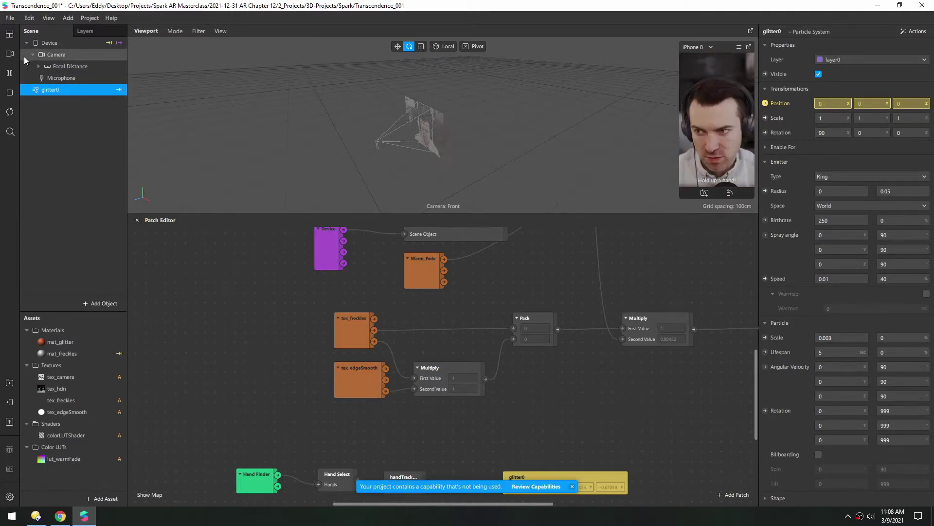
click(27, 43)
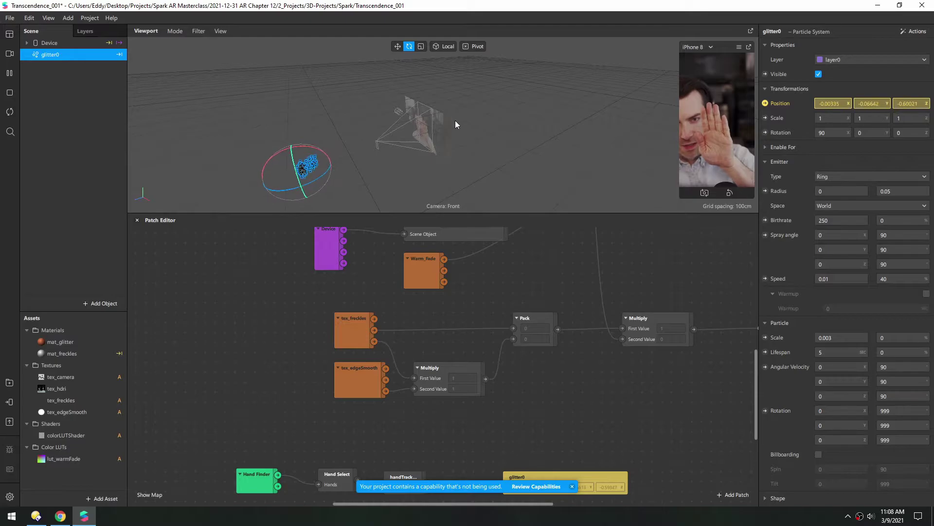
click(27, 43)
drag(35, 90, 60, 67)
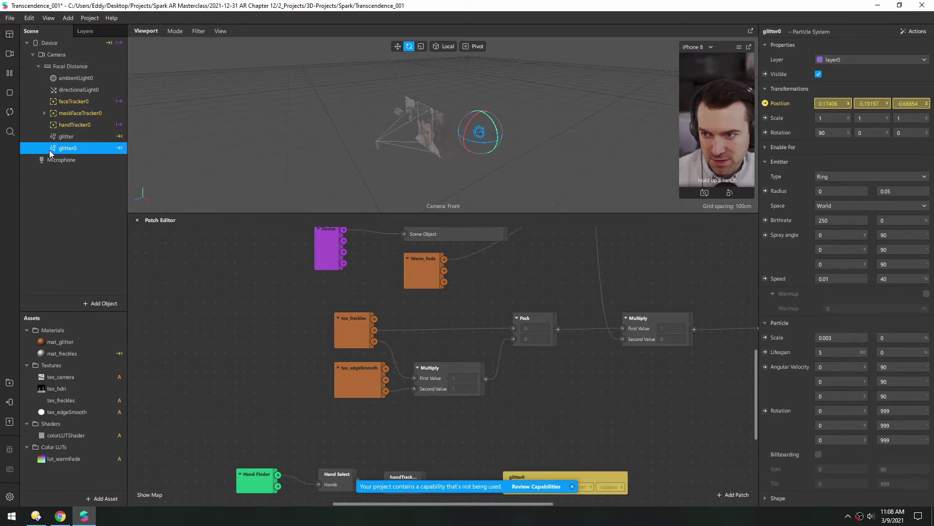
drag(51, 149, 57, 61)
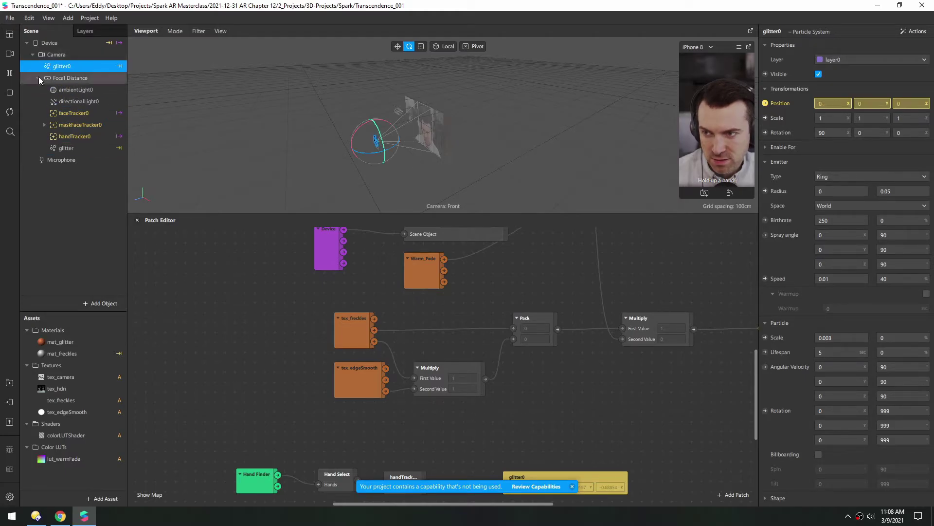
click(38, 78)
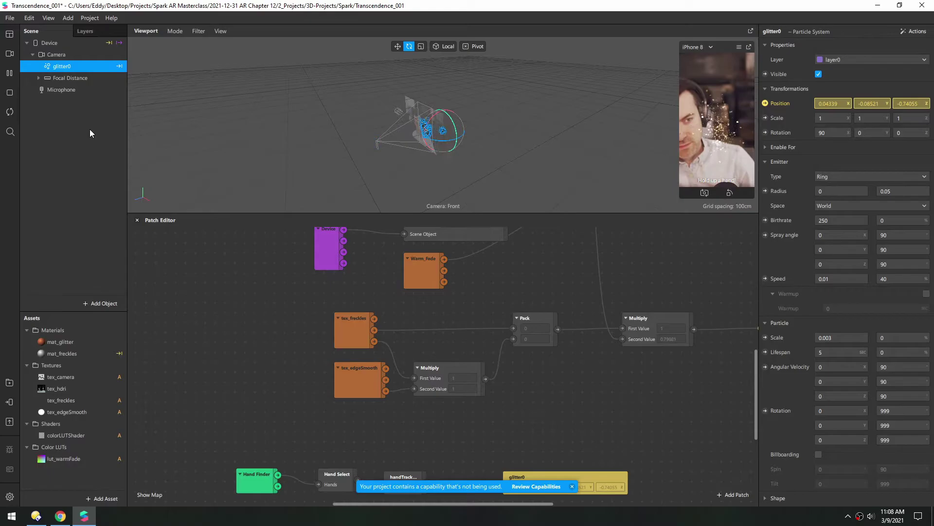
click(38, 77)
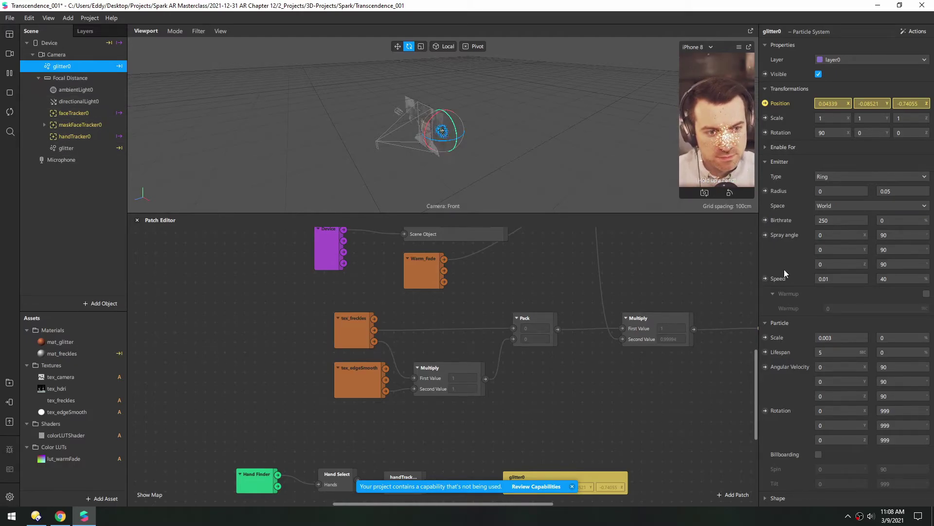
scroll(534, 348, down, 5)
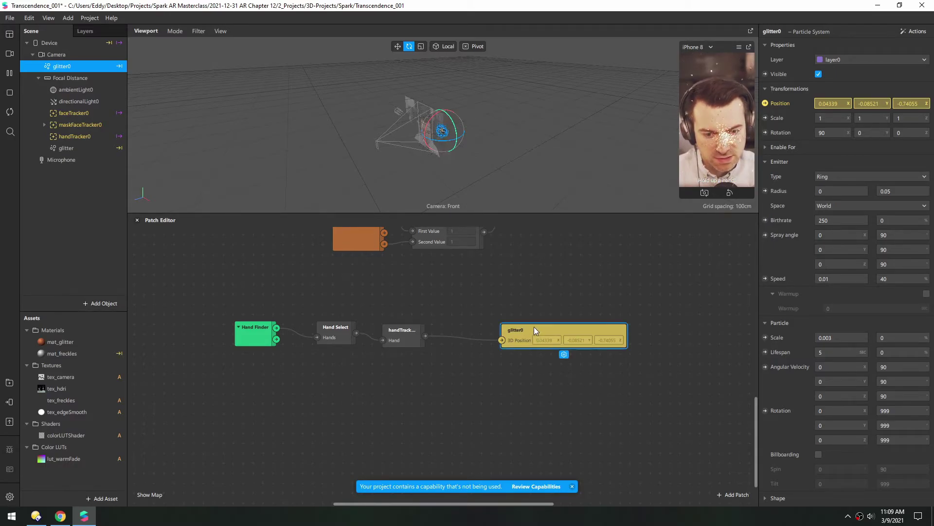
- Make room beside the handTracker and glitter0 patches and add an If Then Else patch
mouse_move(534, 326)
mouse_down()
mouse_move(520, 328)
mouse_move(543, 326)
mouse_up()
scroll(336, 397, down, 1)
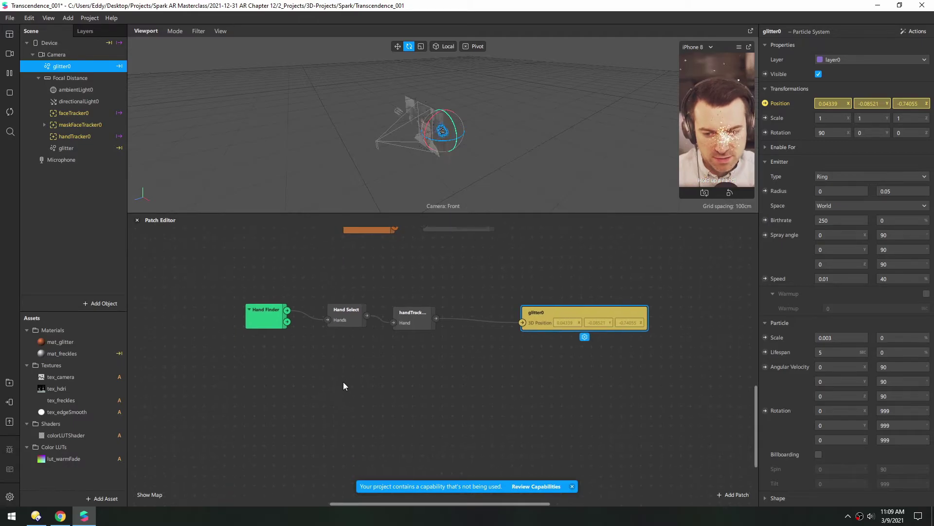
shift+click(411, 318)
drag(411, 318, 431, 289)
right_click(470, 341)
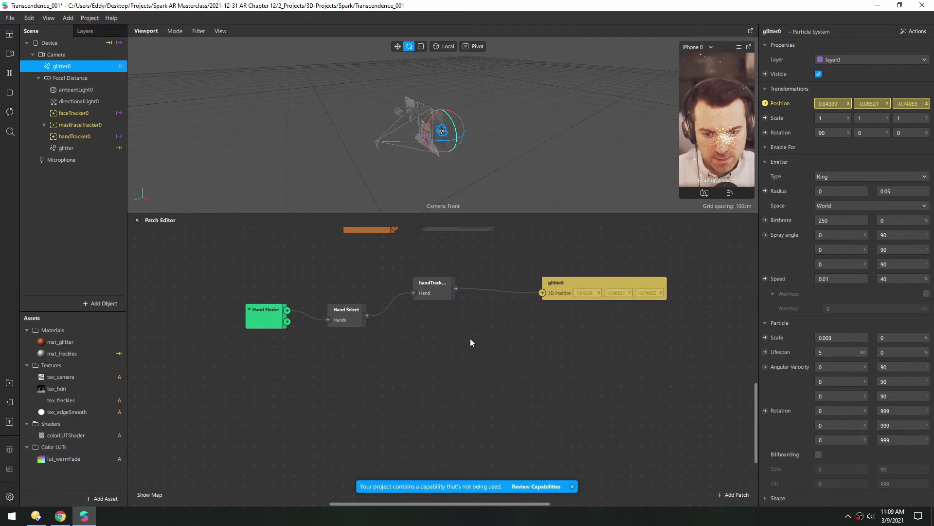
text(if)
key(Return)
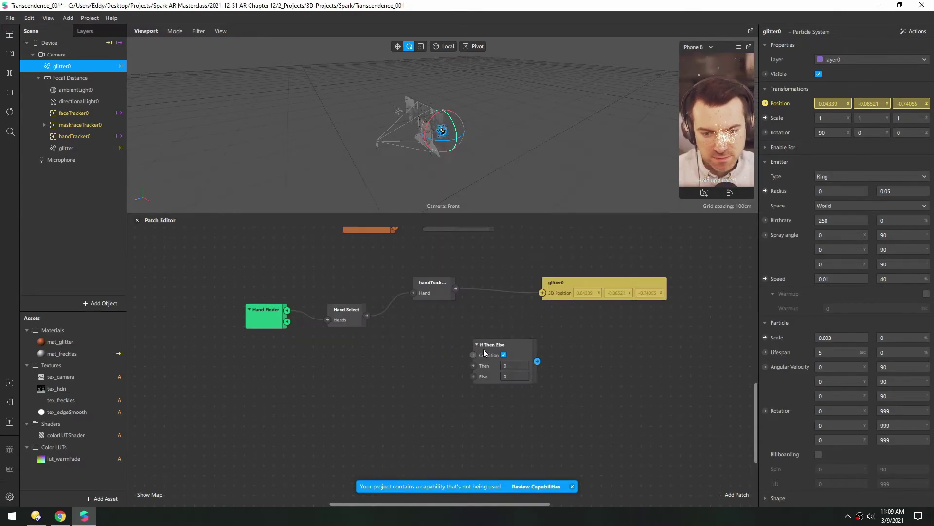
click(484, 353)
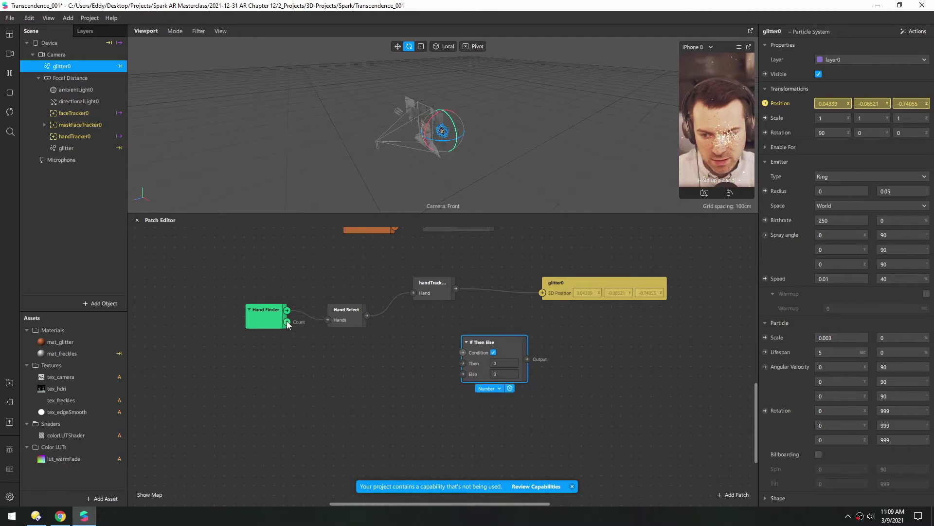
click(314, 342)
- Add a Greater Than patch as the If Then Else condition and feed the hand position to Then
right_click(350, 364)
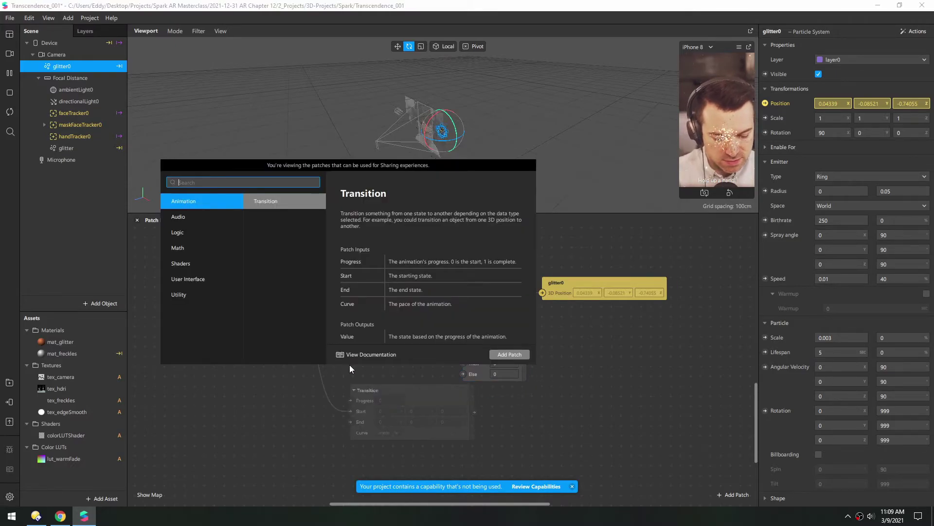
text(great)
key(Return)
drag(421, 383, 499, 327)
drag(457, 290, 493, 344)
- Set If Then Else to Vector 3, connect its output to glitter0's 3D Position, and restart the preview
click(524, 370)
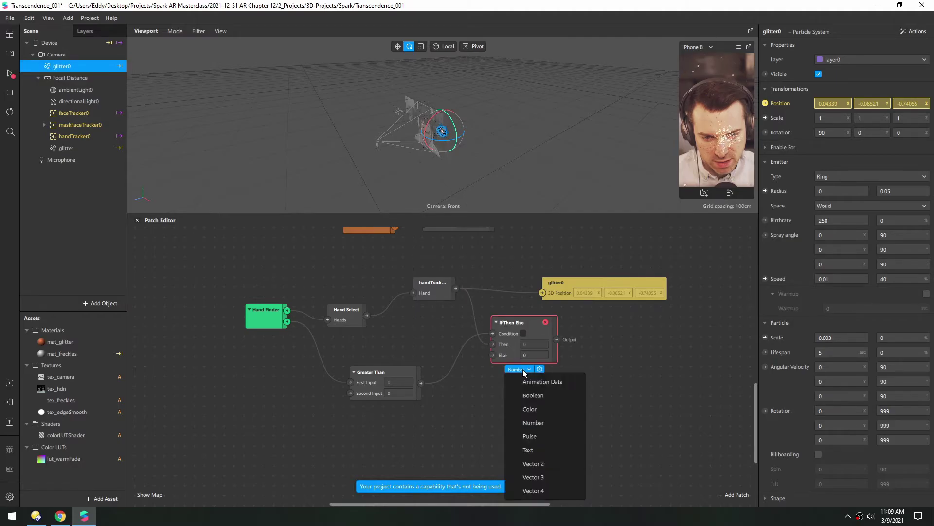
click(537, 477)
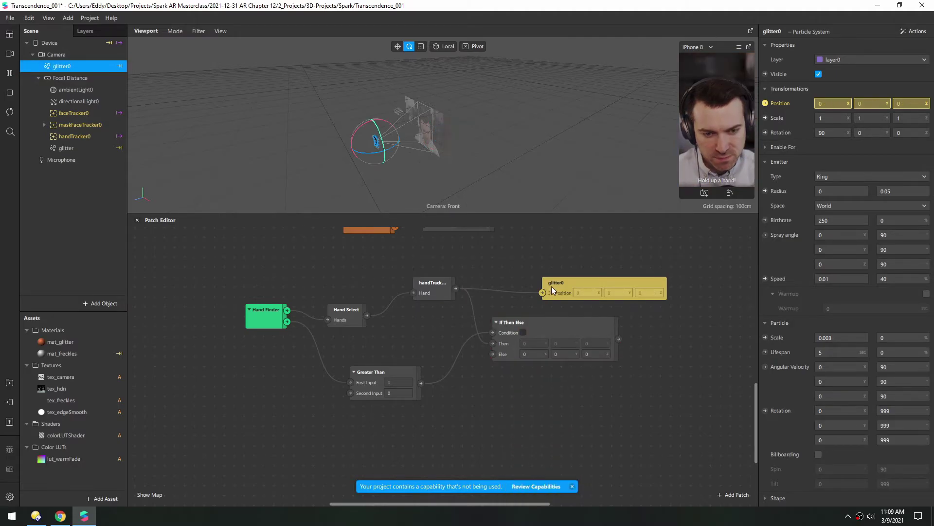
drag(553, 291, 601, 290)
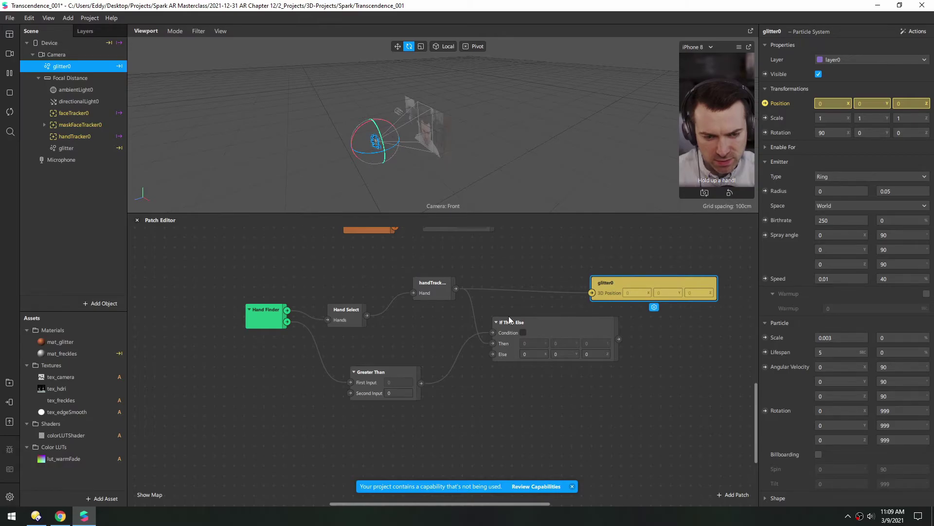
drag(528, 324, 508, 324)
drag(599, 339, 613, 287)
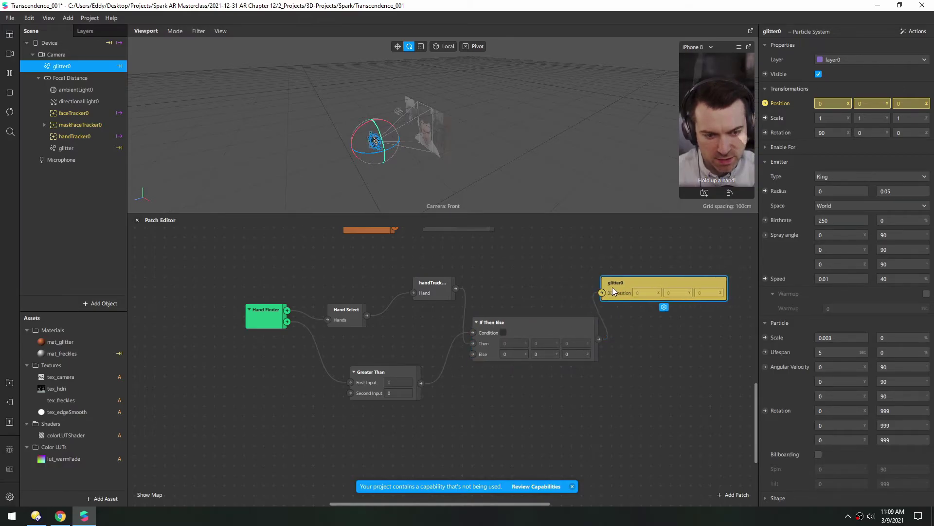
click(9, 113)
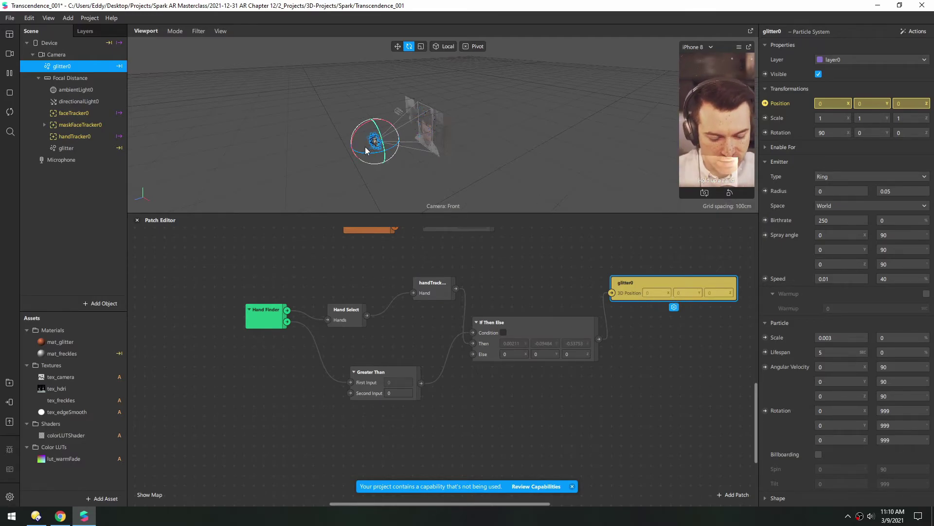
- Set the If Then Else Else value to 0, 0, 1 and restart the preview without a hand
drag(486, 335, 367, 363)
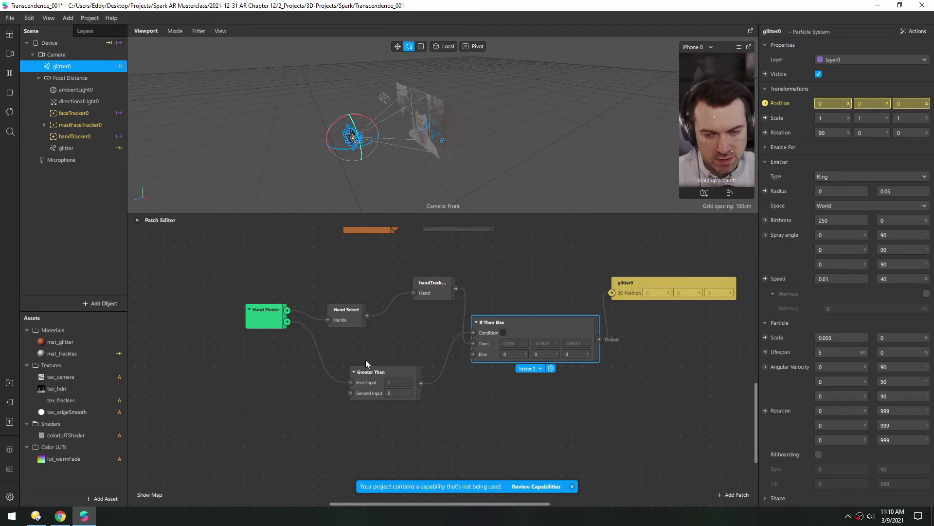
click(580, 354)
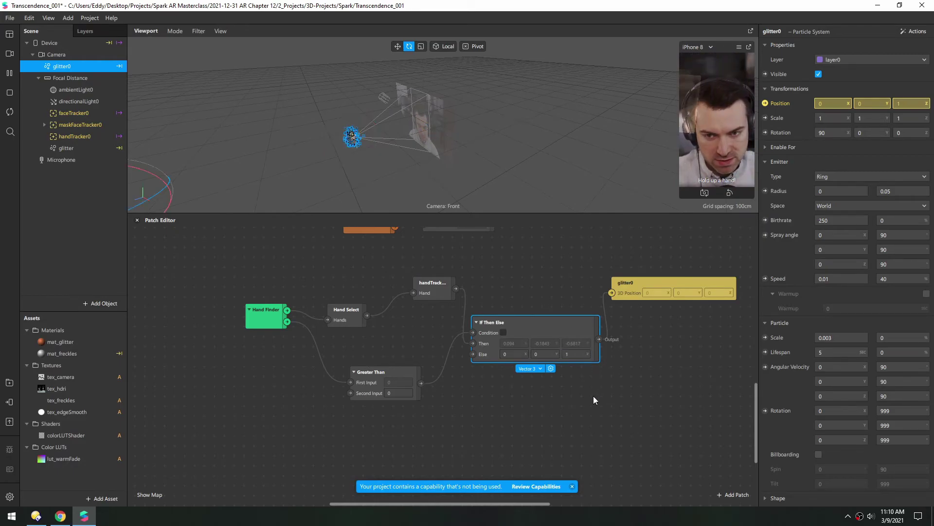
right_drag(450, 159, 352, 133)
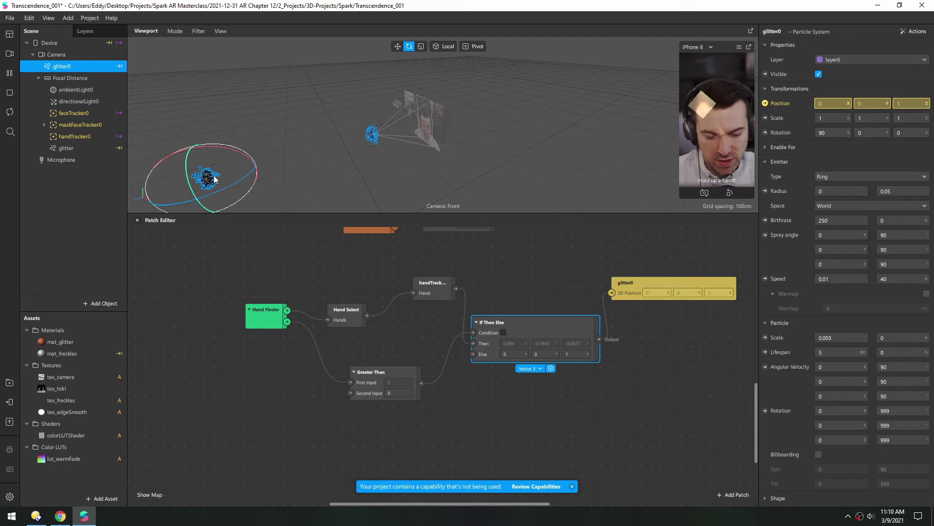
click(11, 114)
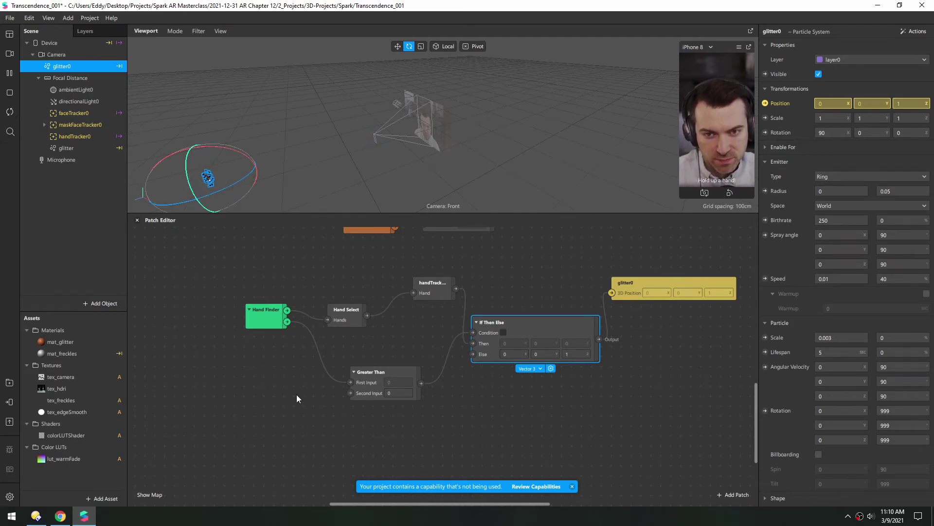